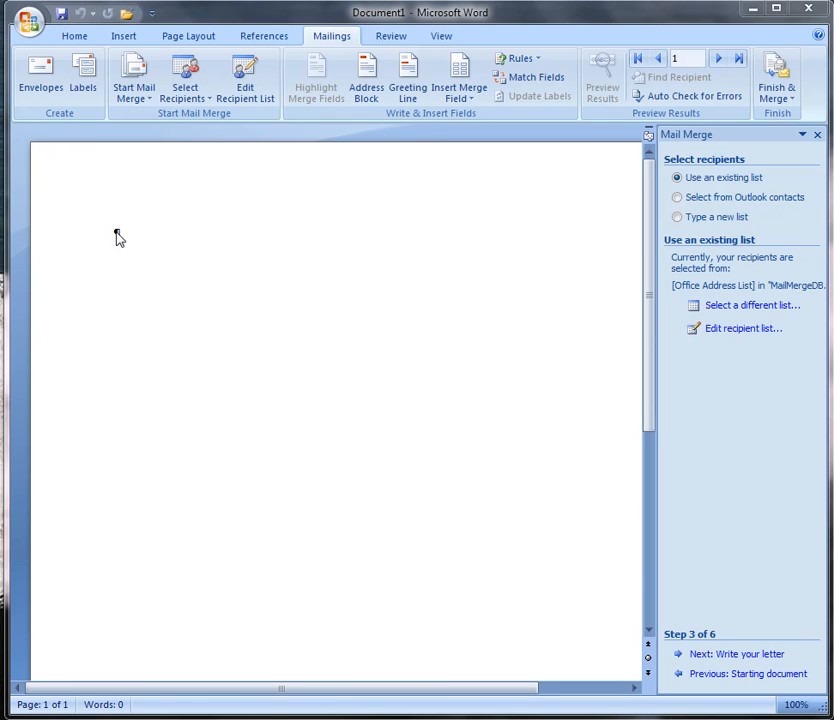
Place the cursor at the start of the document and advance the mail merge wizard to writing the letter.
left_click(116, 233)
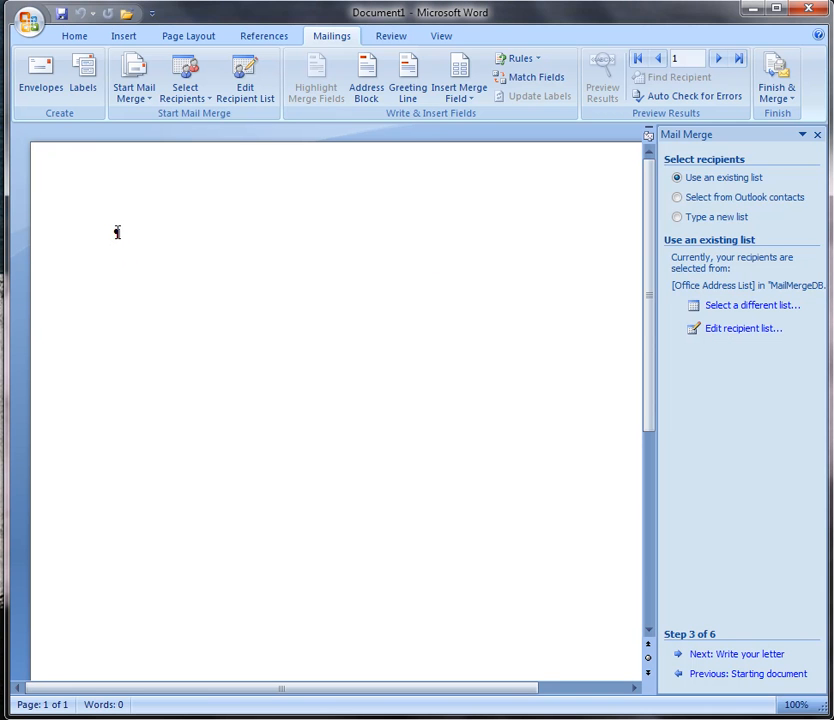
left_click(755, 655)
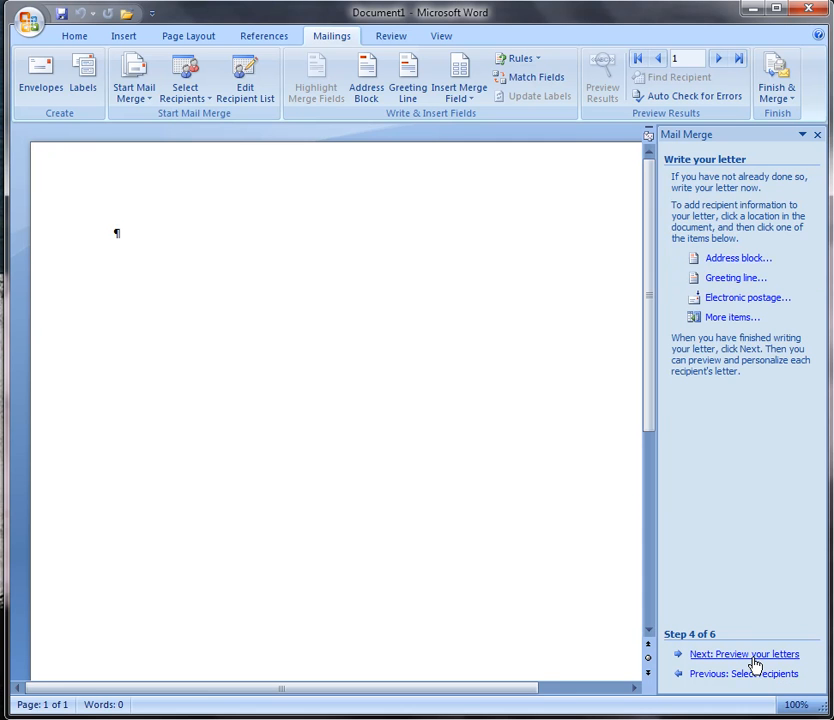
Insert an address block using the Joshua Randall Jr. name format, previewing the recipient records.
left_click(725, 260)
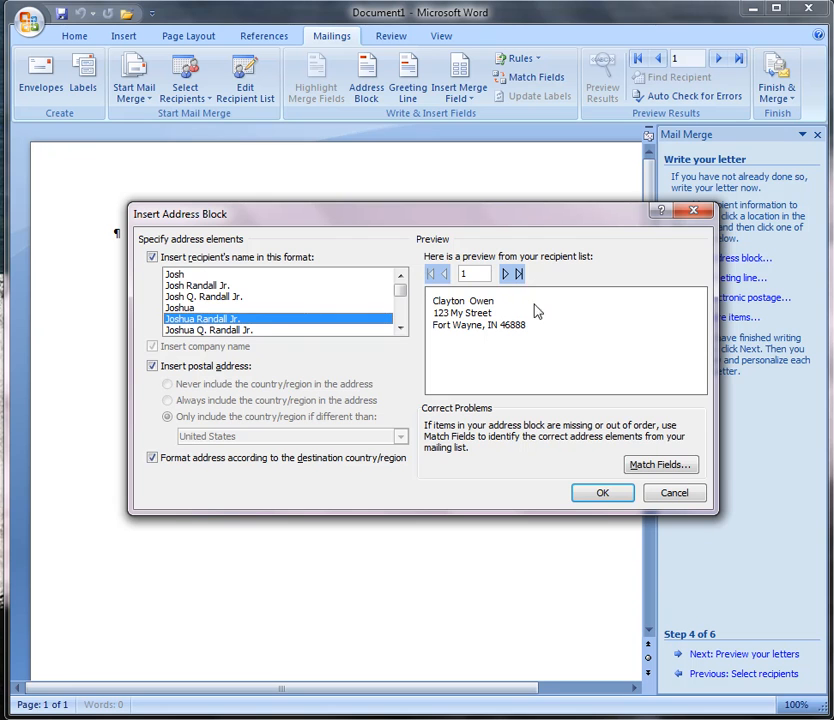
left_click(505, 273)
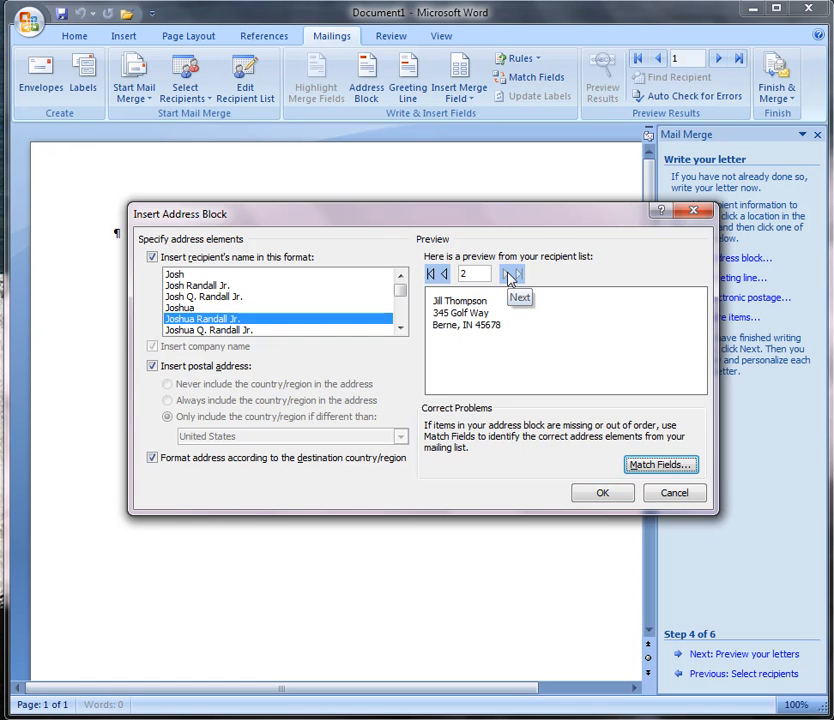
left_click(444, 274)
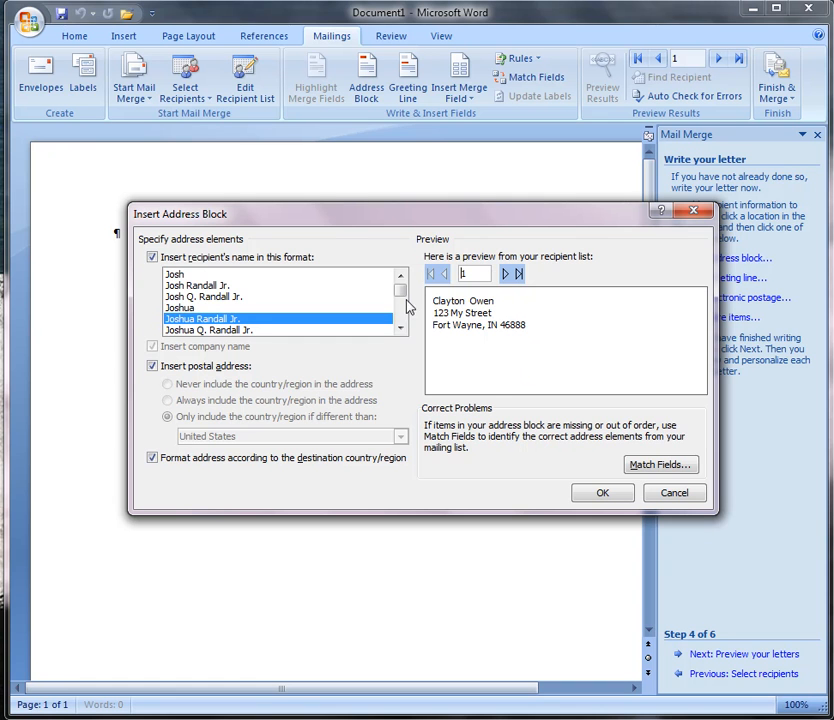
left_click(603, 493)
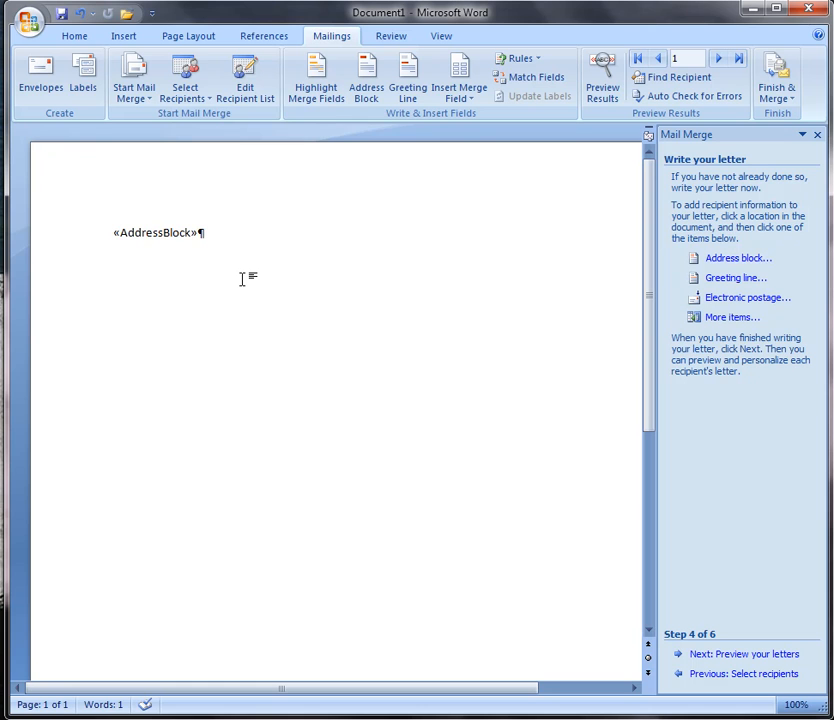
Add two blank lines and insert a greeting line using Dear with the first-name-only Joshua format.
key("Return")
key("Return")
left_click(731, 279)
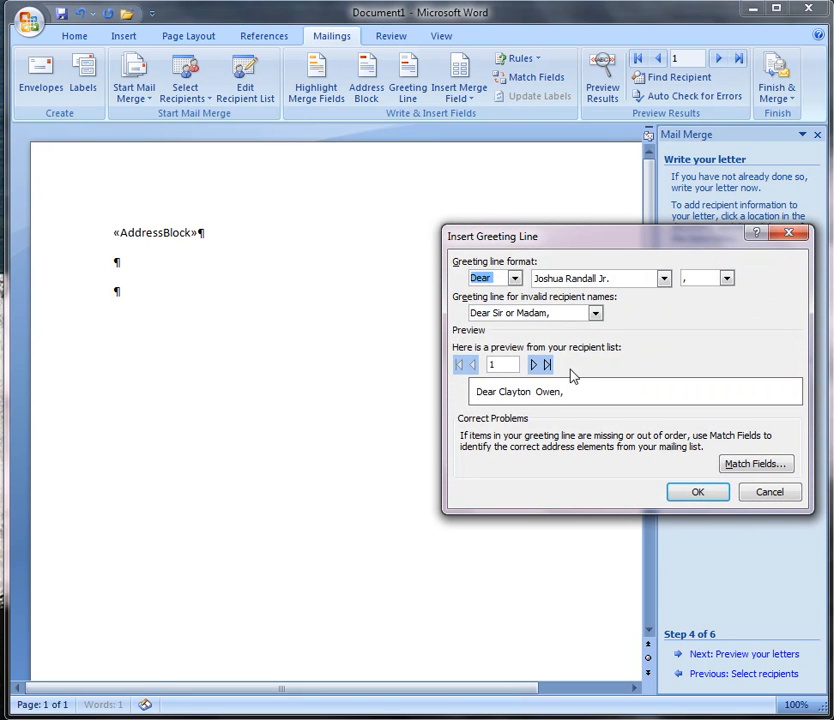
left_click(664, 278)
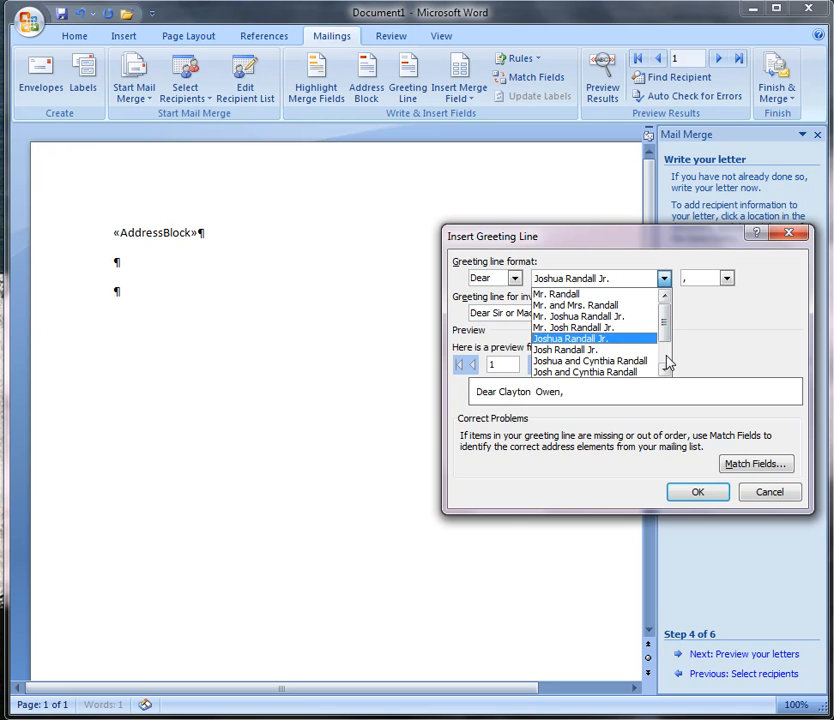
scroll(665, 361, "down", 2)
left_click(588, 340)
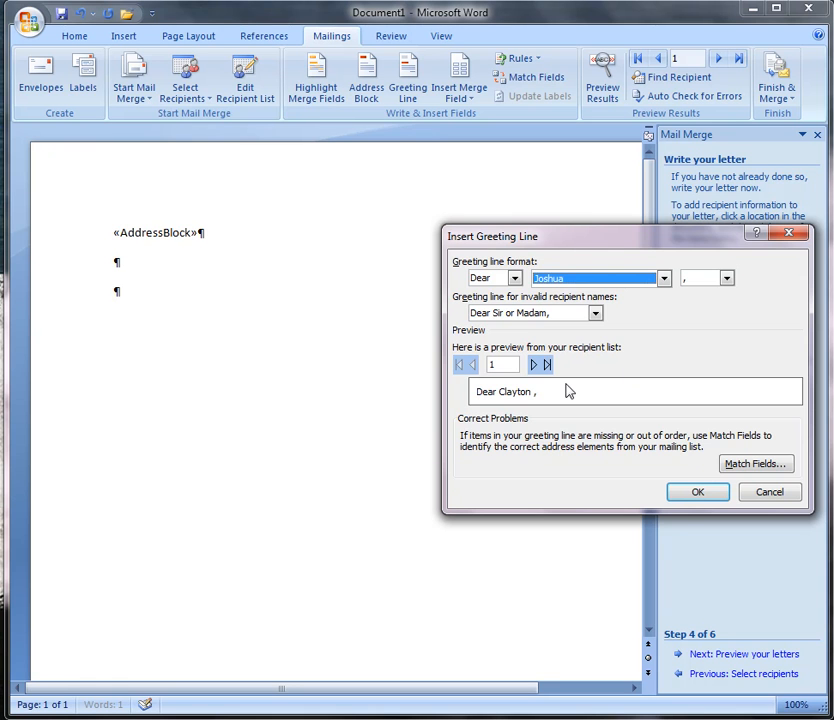
left_click(690, 493)
Start a new tab-indented paragraph reading "I wanted to thank you and ".
key("Return")
key("Tab")
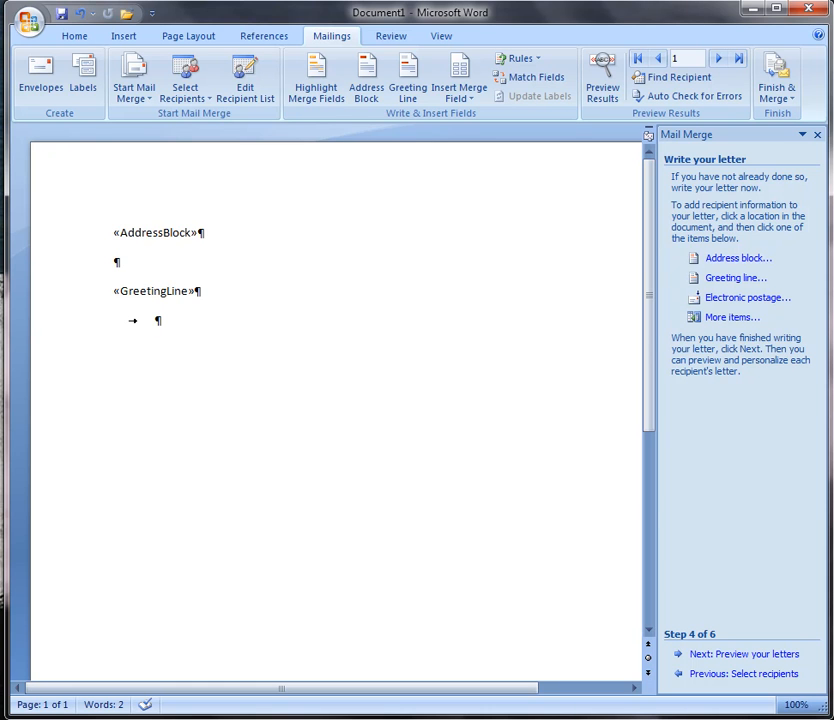
type("I wanted to that")
key("BackSpace")
type("nk you and")
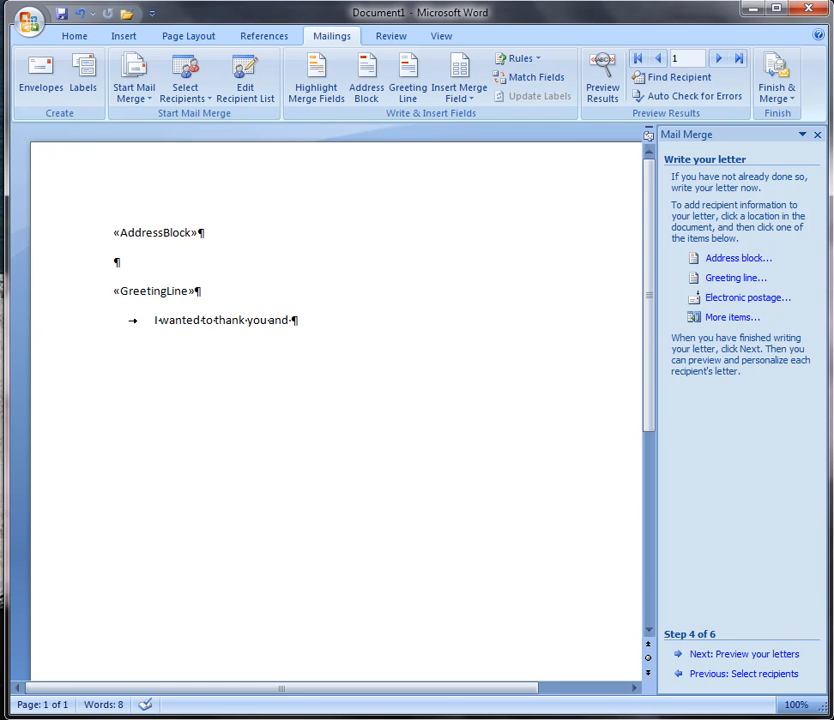
Insert the Spouse database merge field at the end of the sentence.
left_click(713, 322)
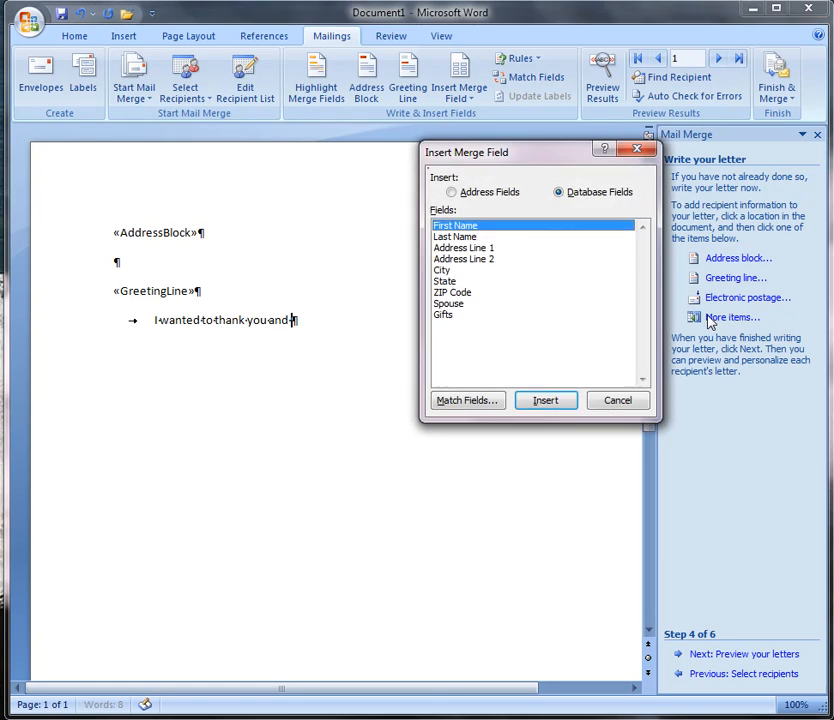
left_click(456, 306)
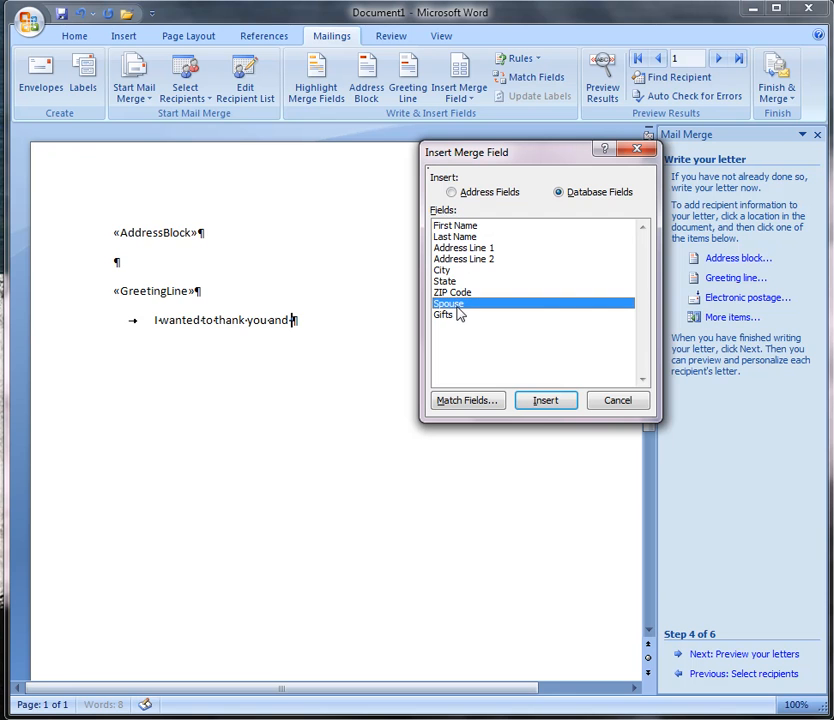
left_click(539, 399)
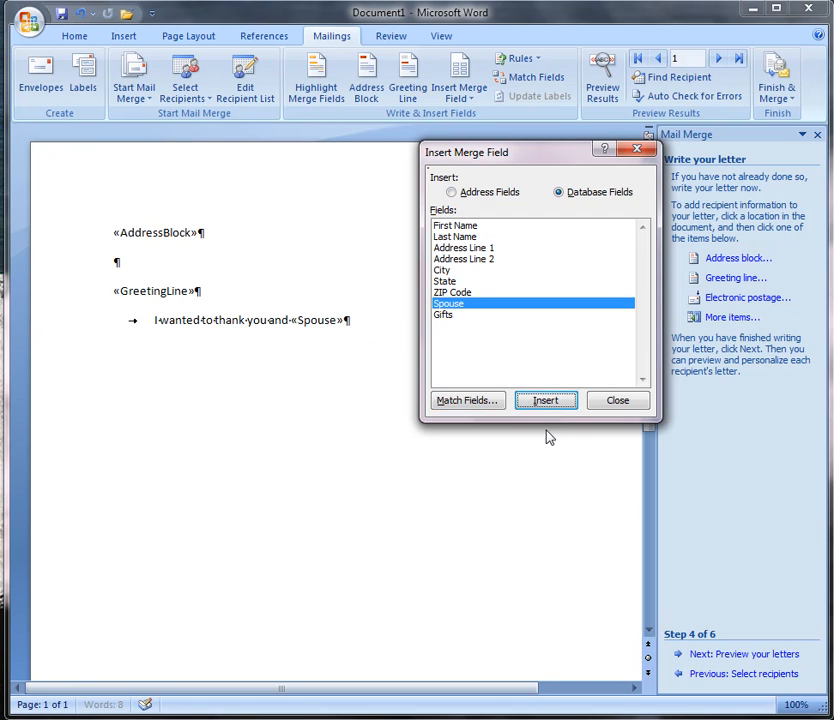
left_click(612, 402)
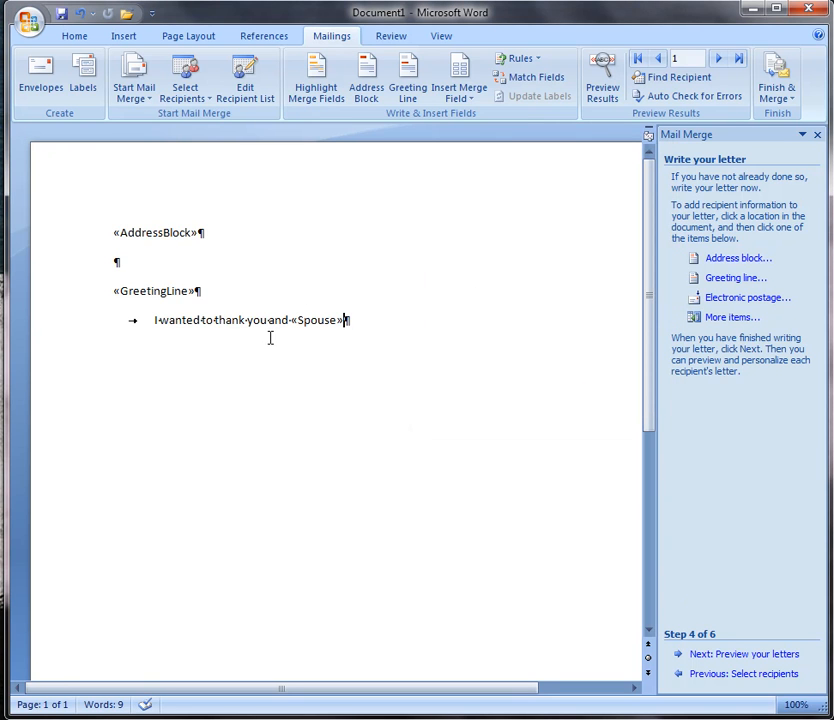
Continue the paragraph with "for coming to my graduation party. I also wanted to thank you for the".
type("for coming to ")
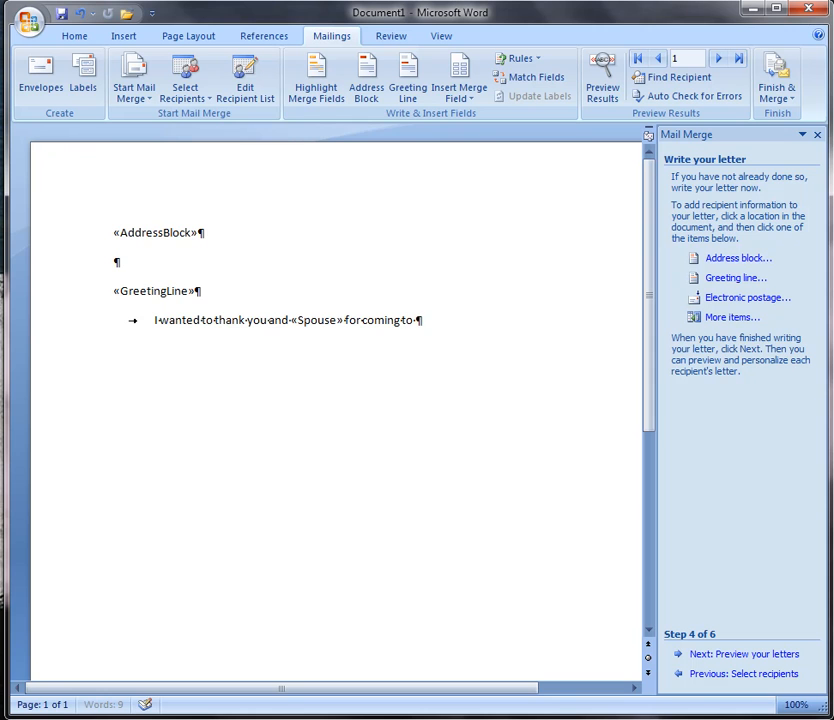
type("my graduatio")
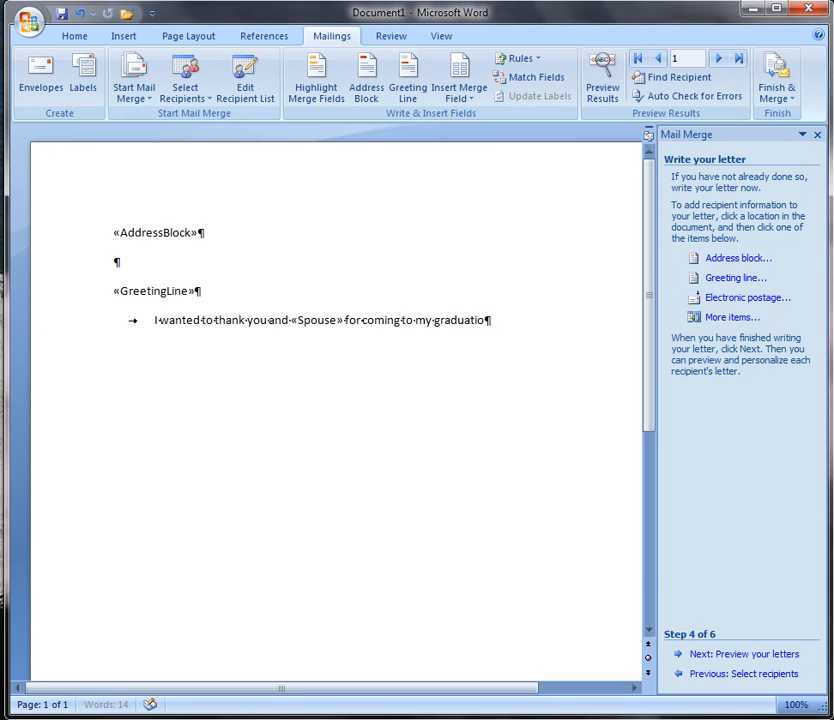
type("n party")
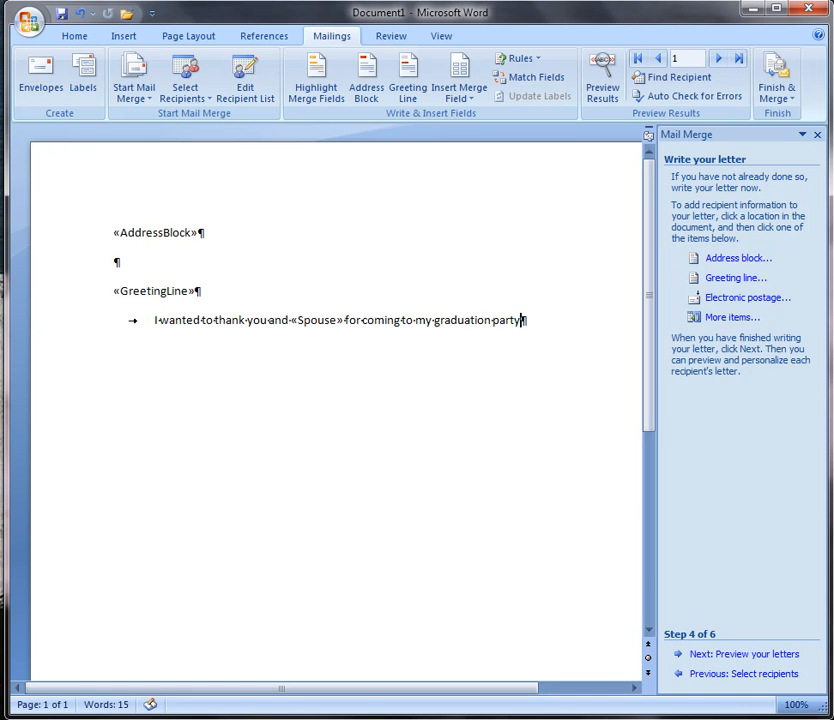
type(". I also wanted to thank you")
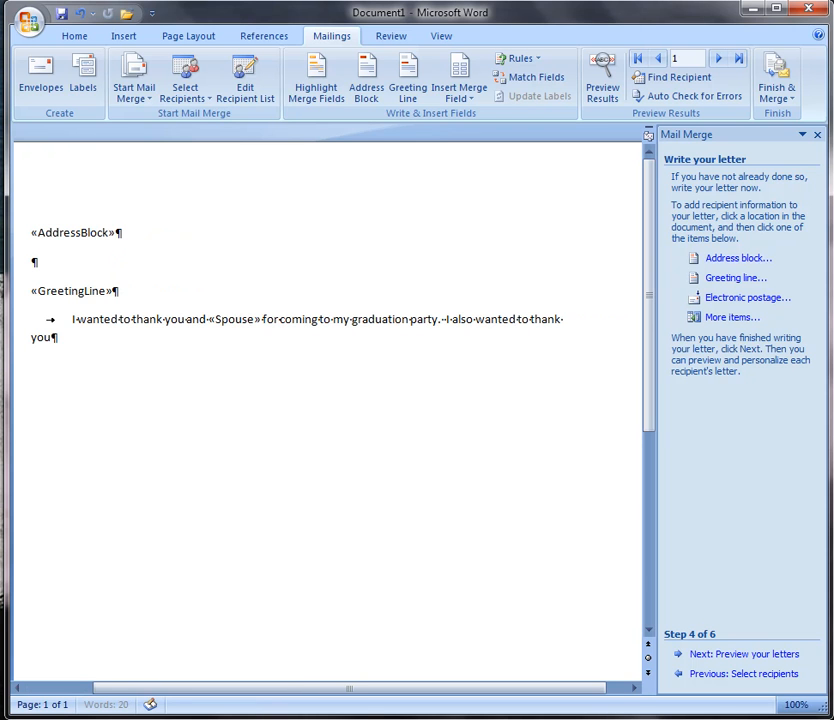
type(" for the")
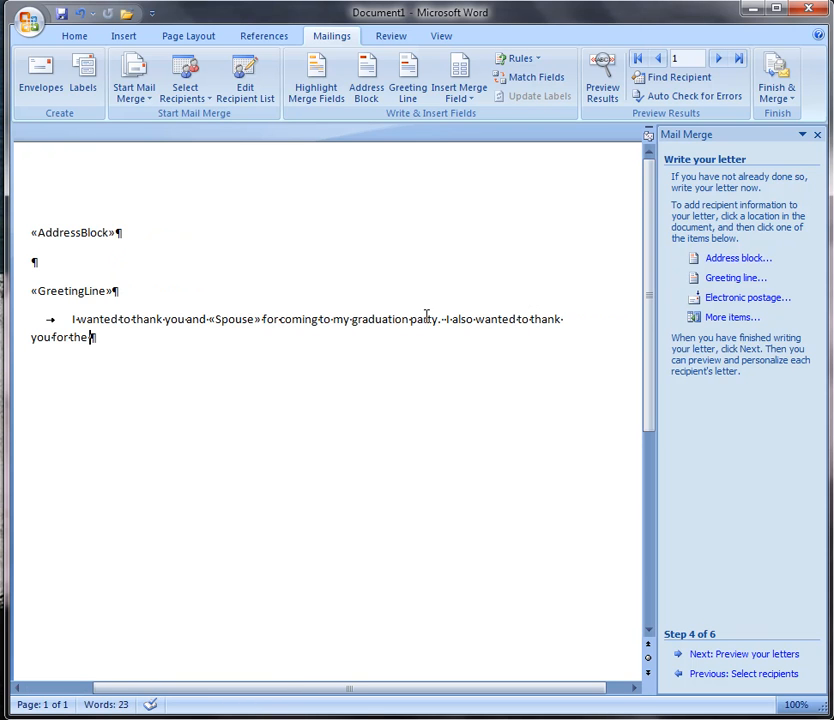
Insert the Gifts database merge field at the cursor.
left_click(745, 319)
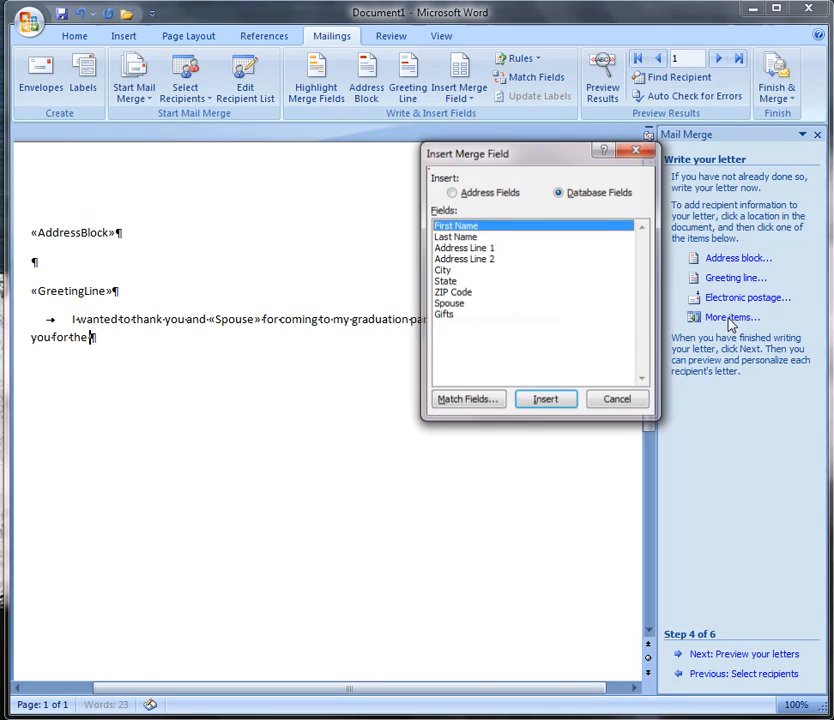
left_click(443, 315)
left_click(546, 400)
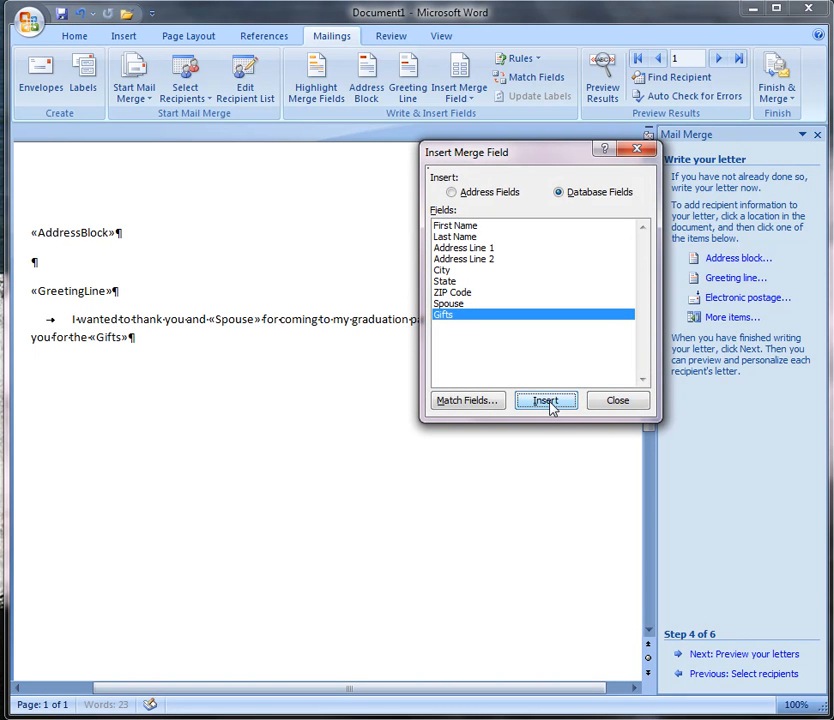
left_click(603, 404)
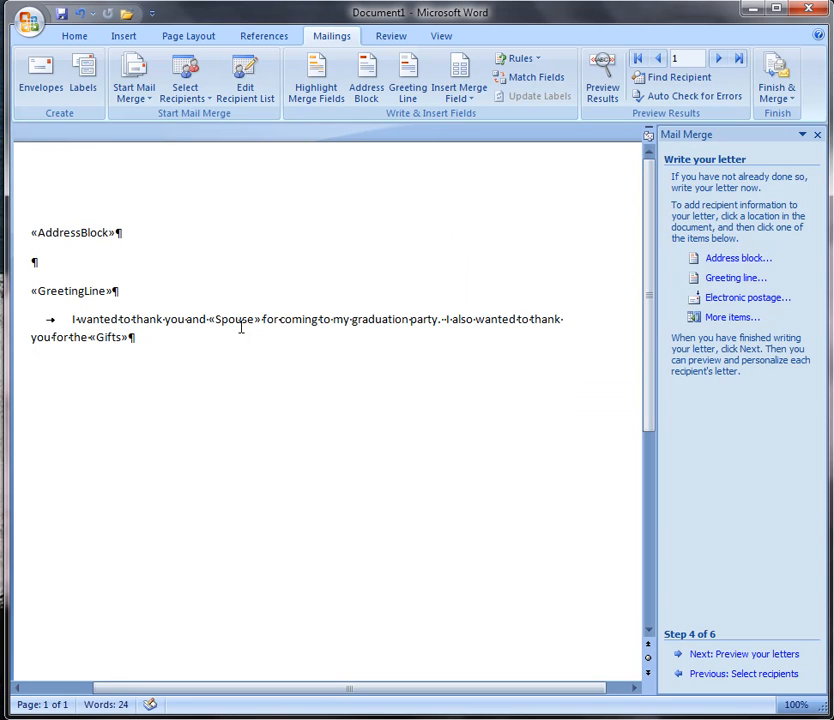
Continue the paragraph with ". I hope to see you and ".
type(". I hope to see")
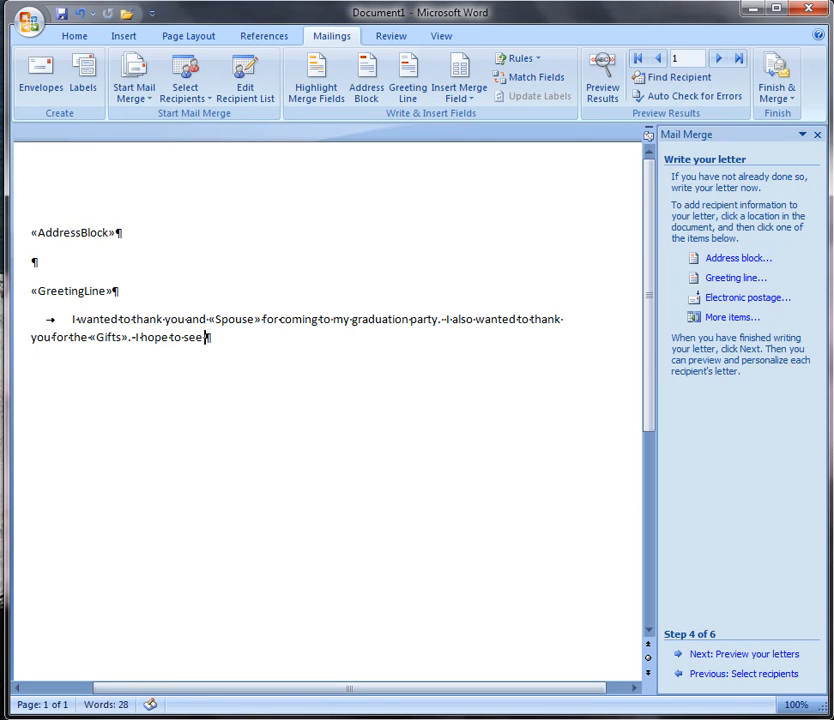
type(" you and")
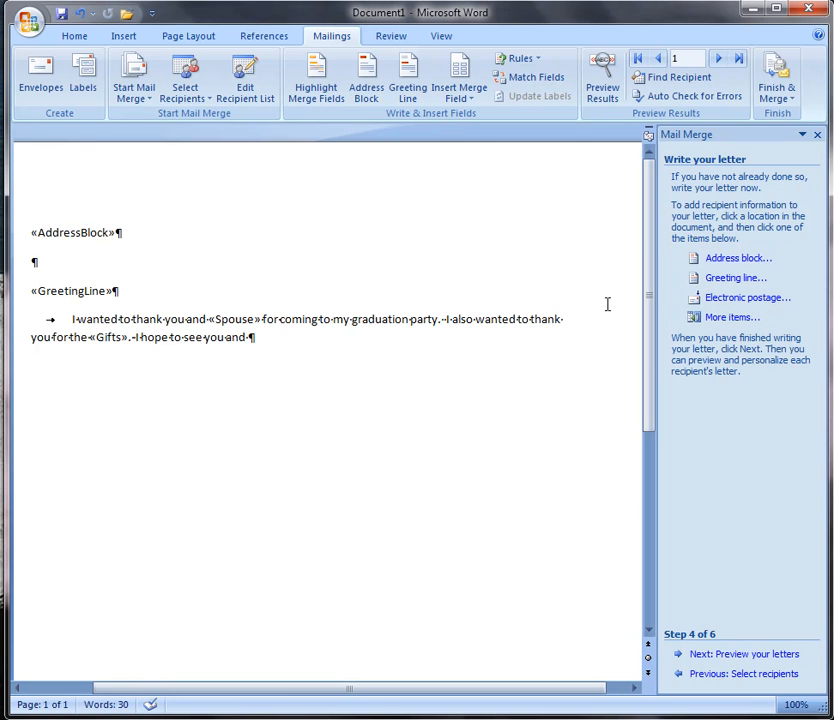
Insert the Spouse database merge field again at the cursor.
left_click(708, 317)
left_click(459, 308)
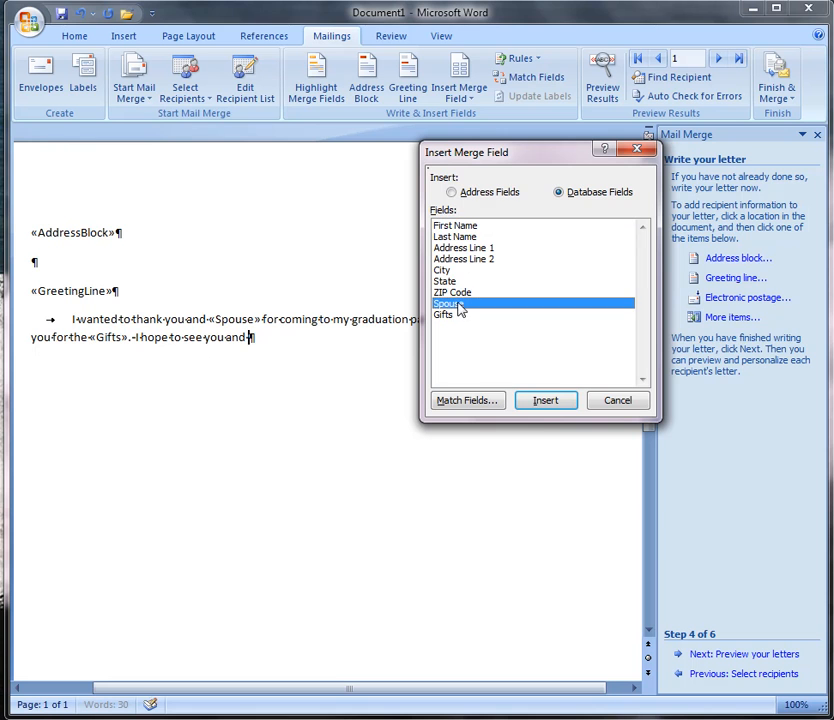
left_click(542, 402)
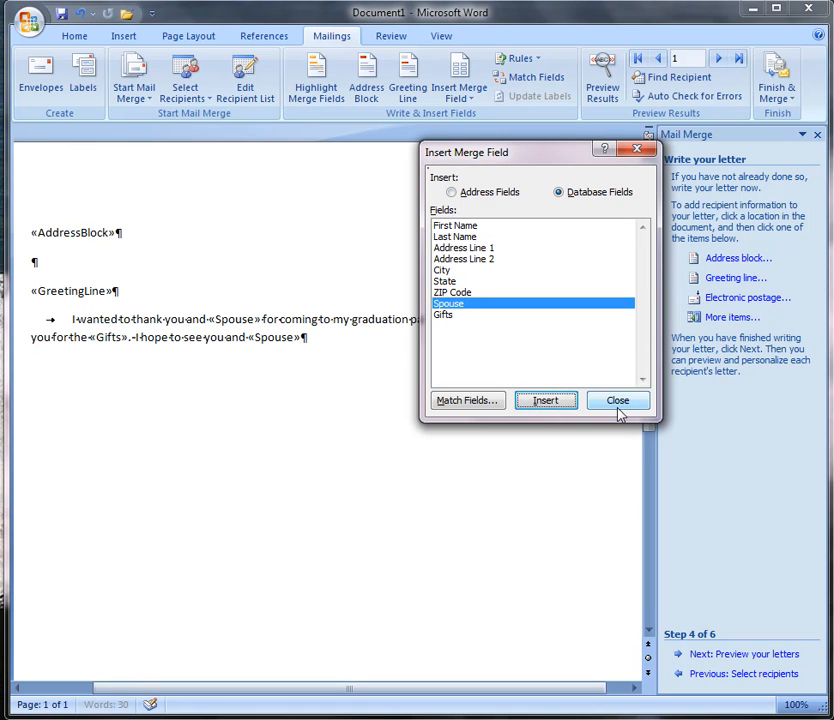
left_click(617, 401)
Finish the paragraph with "at the Colts game in Miami next weekend." and start a new line.
type("at the Colts ")
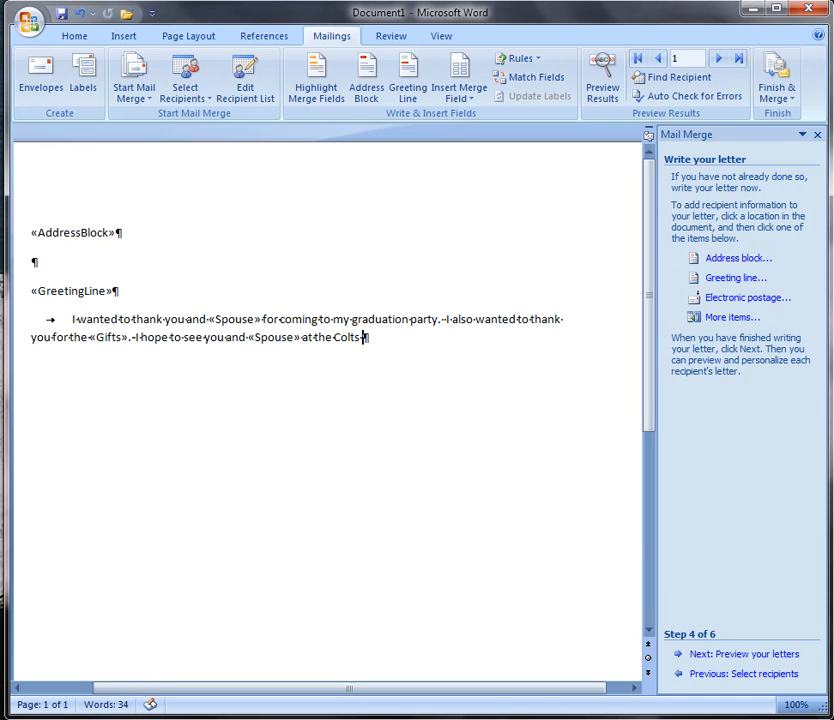
type("game in MI")
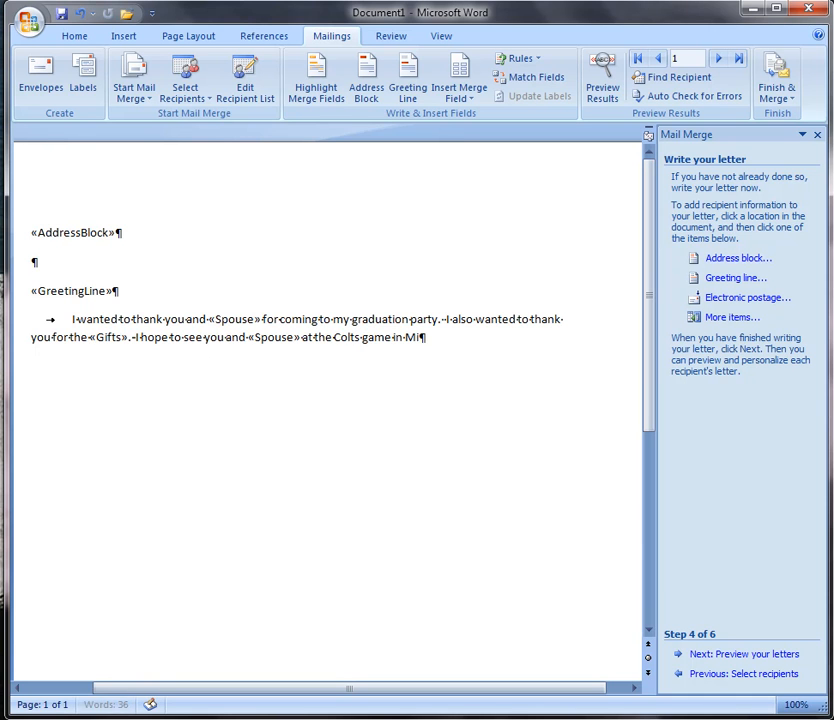
key("BackSpace")
type("mi new")
key("BackSpace")
type("xt weekend.")
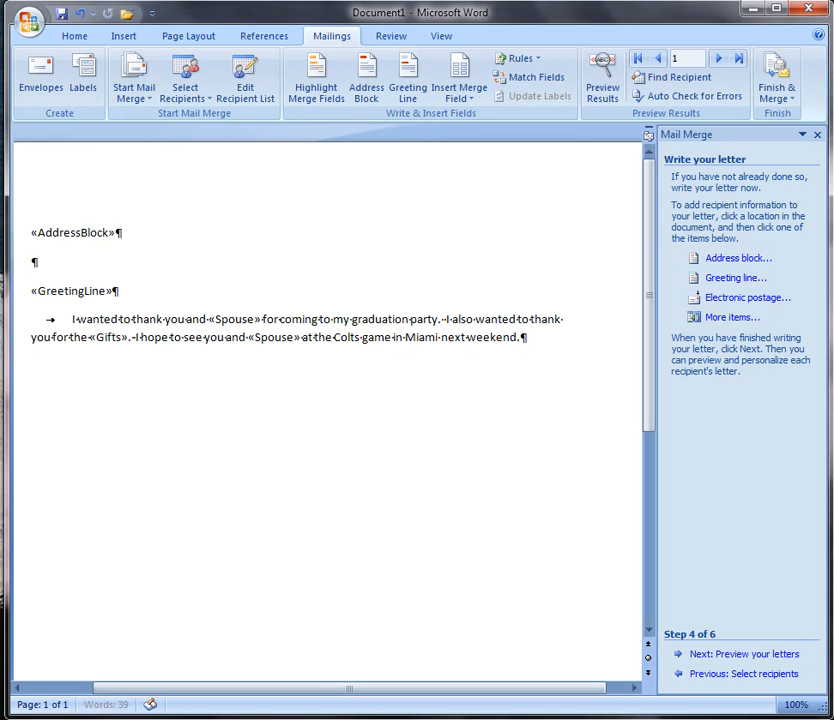
key("Return")
Type the closing "Sincerely," followed by three new lines.
type("Sincerely,")
key("Return")
key("Return")
key("Return")
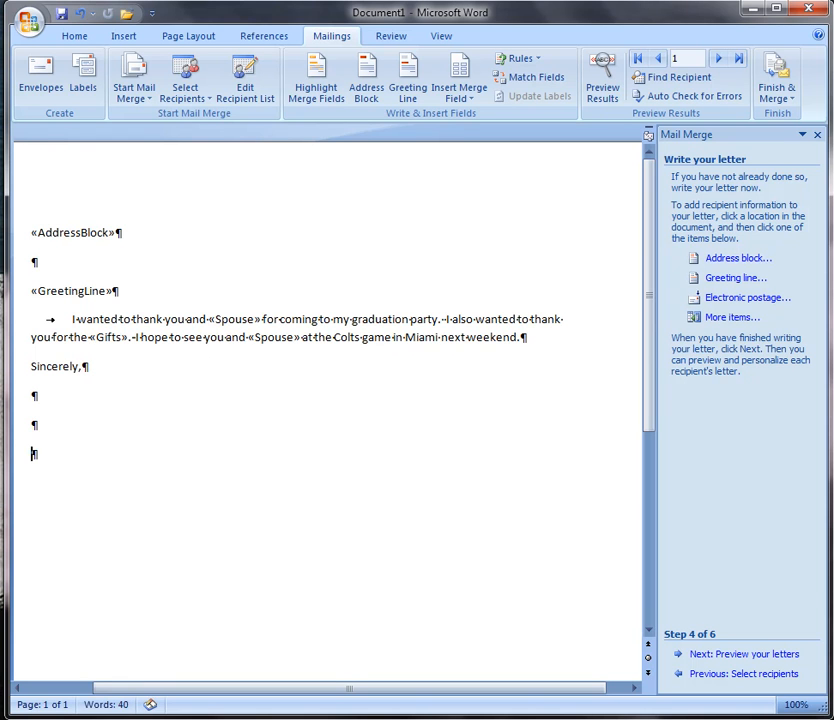
Type the sender's full name as the signature and preview the merged results.
type("Clayton Owen")
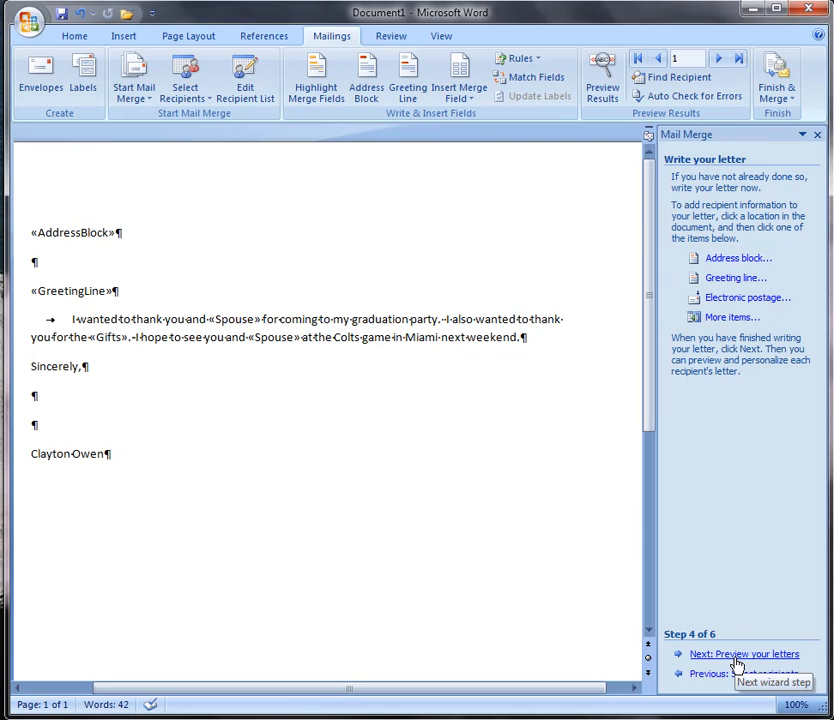
left_click(607, 68)
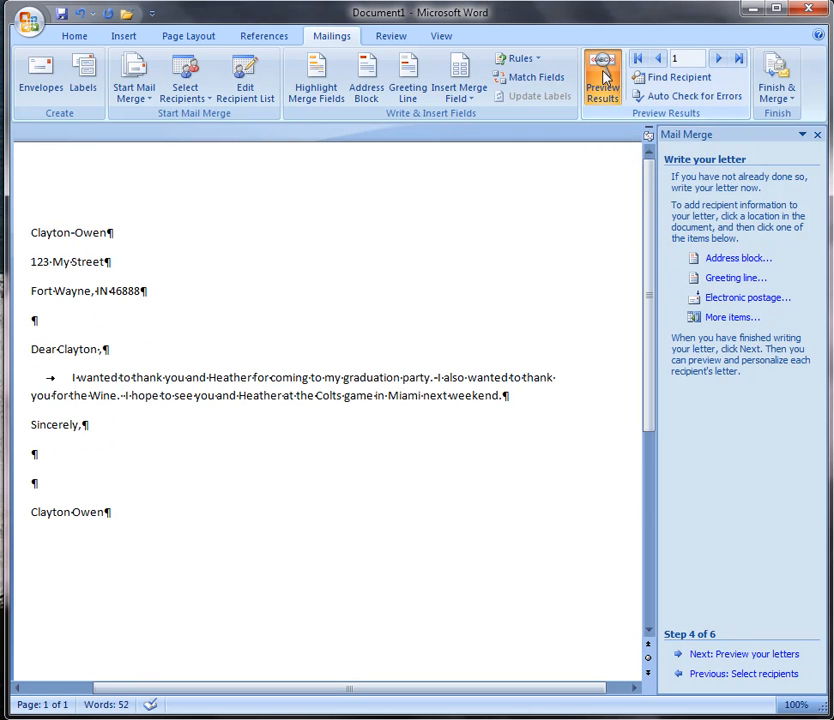
Step through the previewed recipient letters with the merge fields highlighted, returning to the first recipient.
left_click(722, 60)
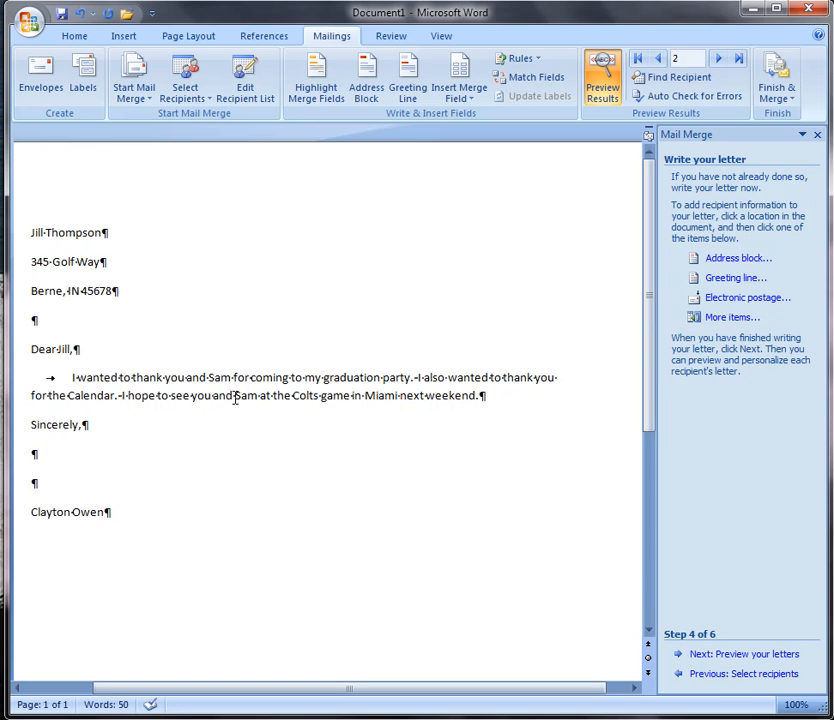
left_click(316, 88)
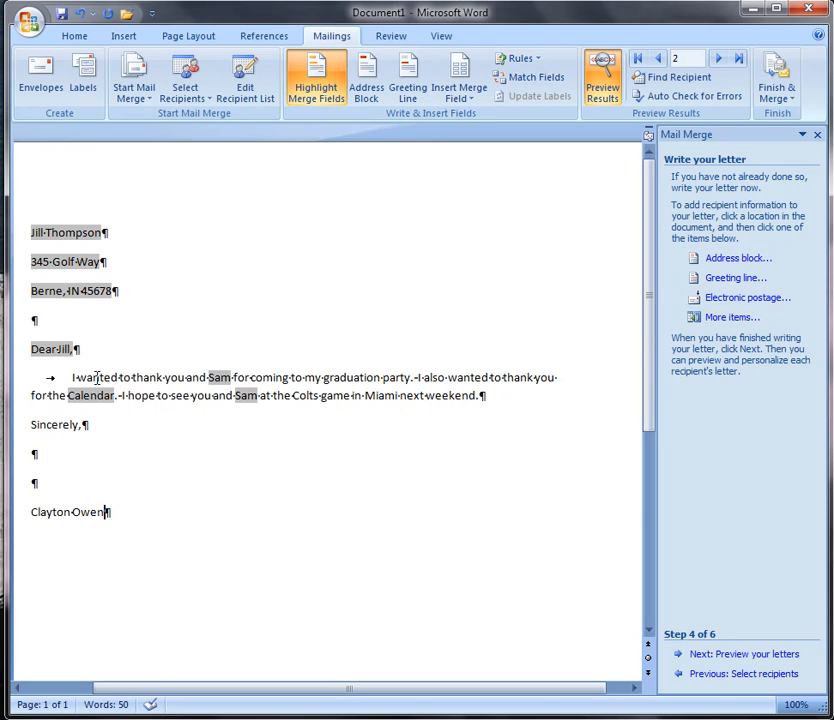
left_click(657, 59)
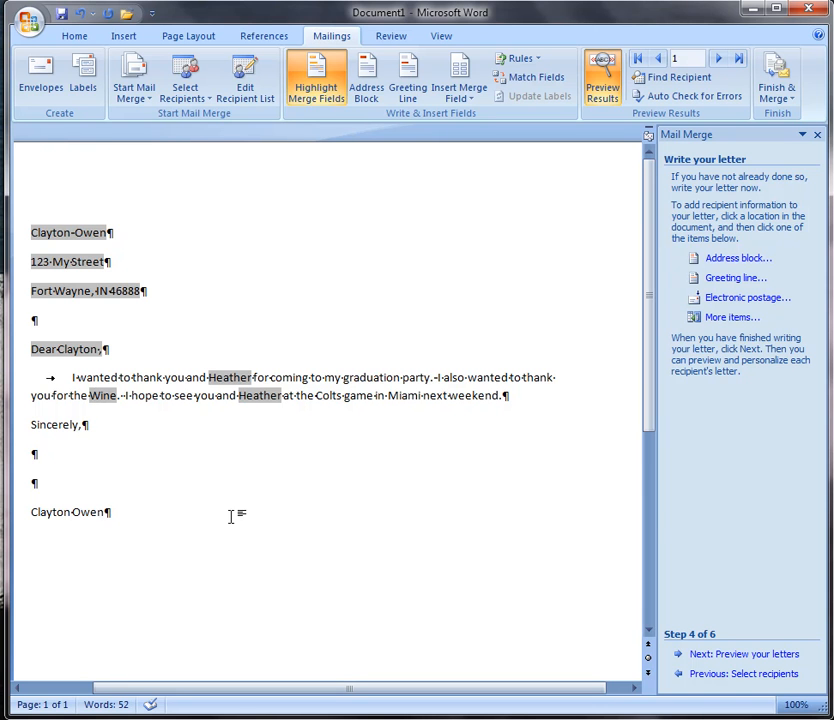
Advance the Mail Merge wizard to the letter preview step, then switch off result preview and merge-field highlighting.
left_click(733, 663)
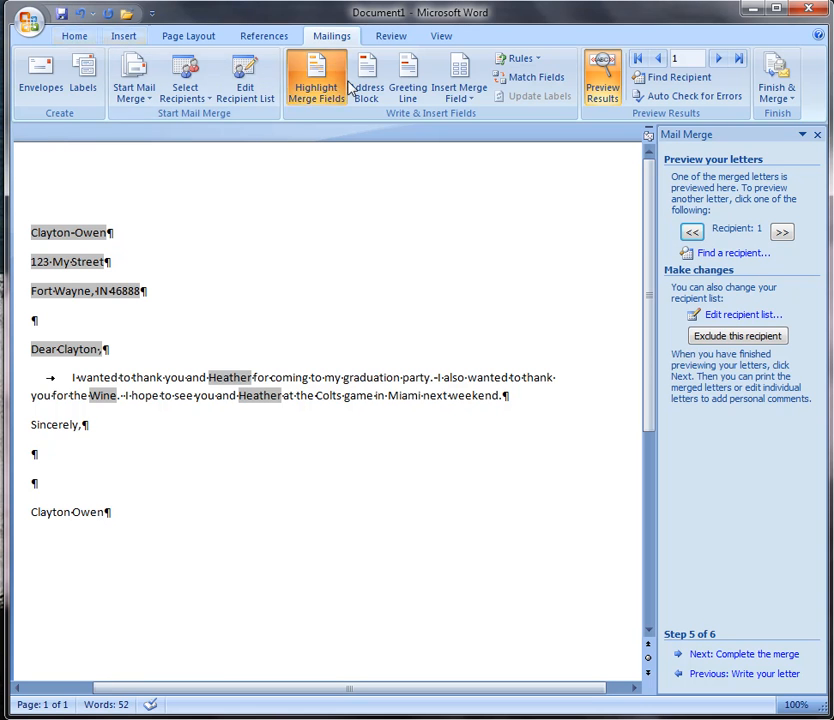
left_click(598, 84)
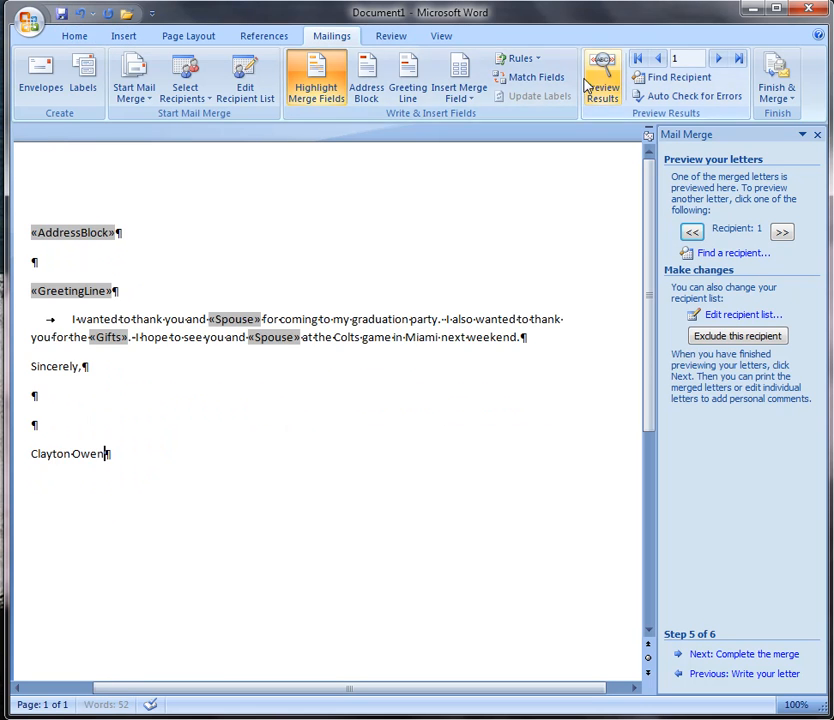
left_click(322, 93)
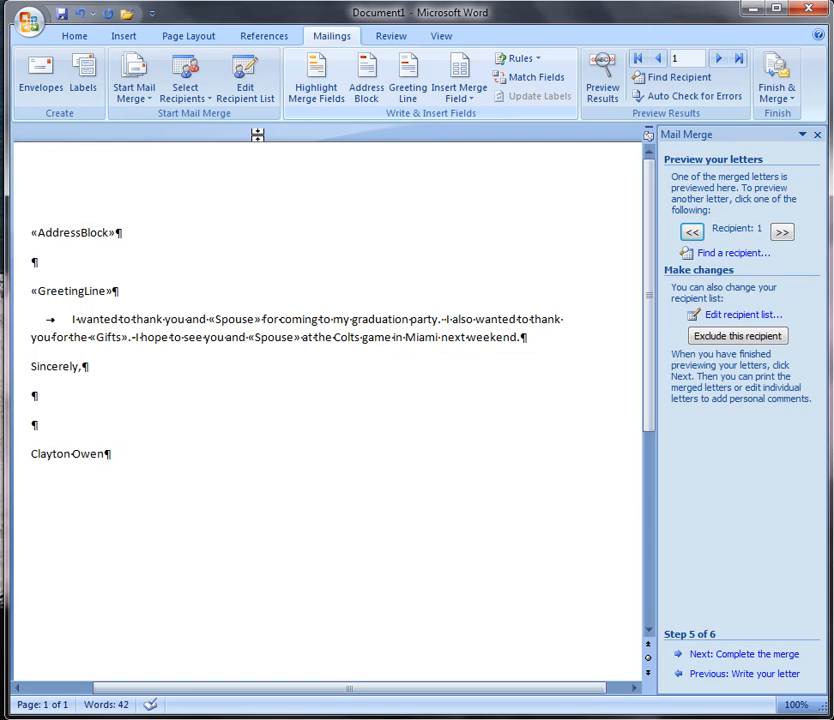
Save the document as "Mail Merge.docx" in Documents, replacing the existing file, and close Word.
left_click(28, 20)
left_click(62, 174)
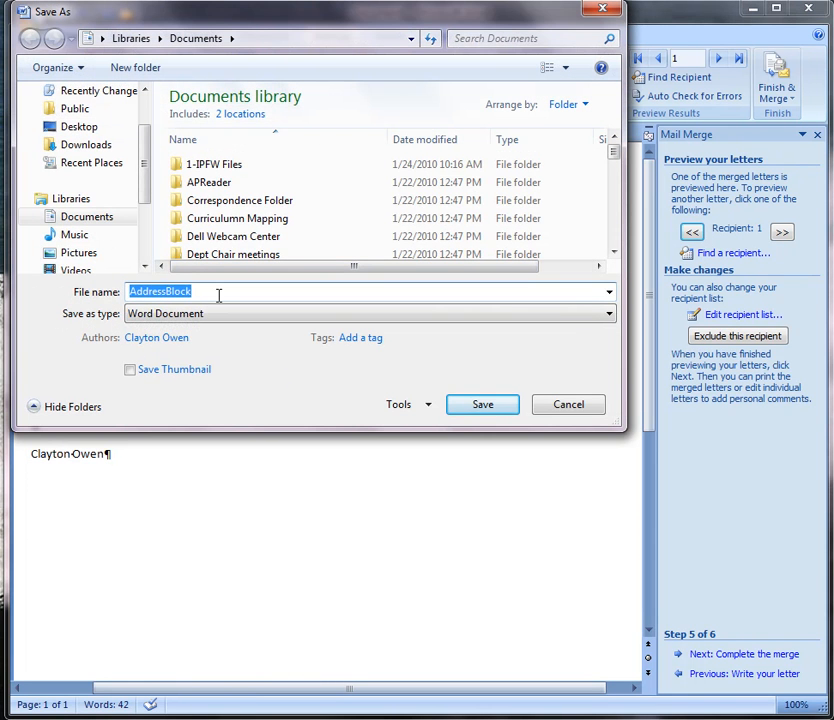
type("MailMer")
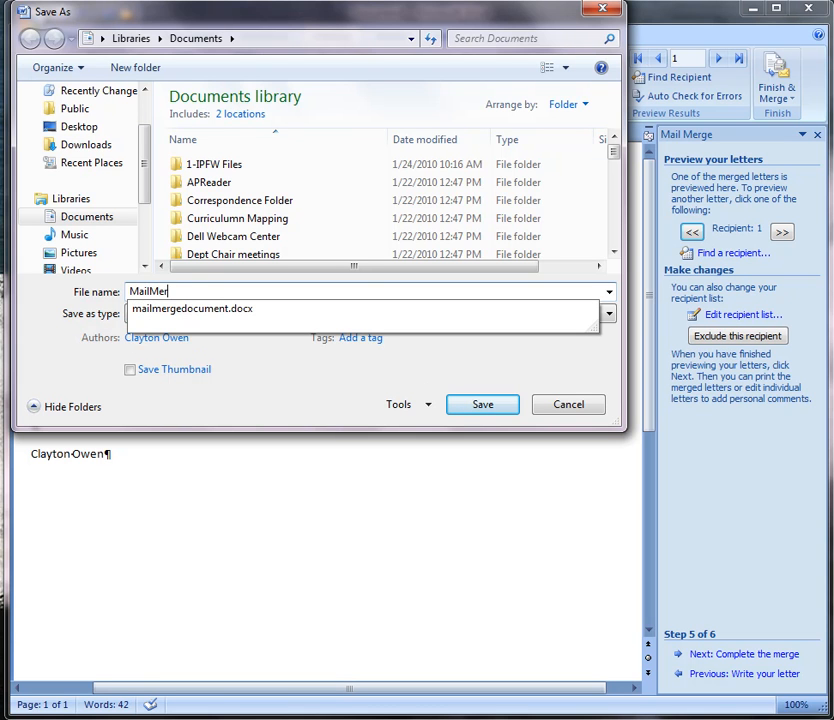
key("BackSpace")
key("BackSpace")
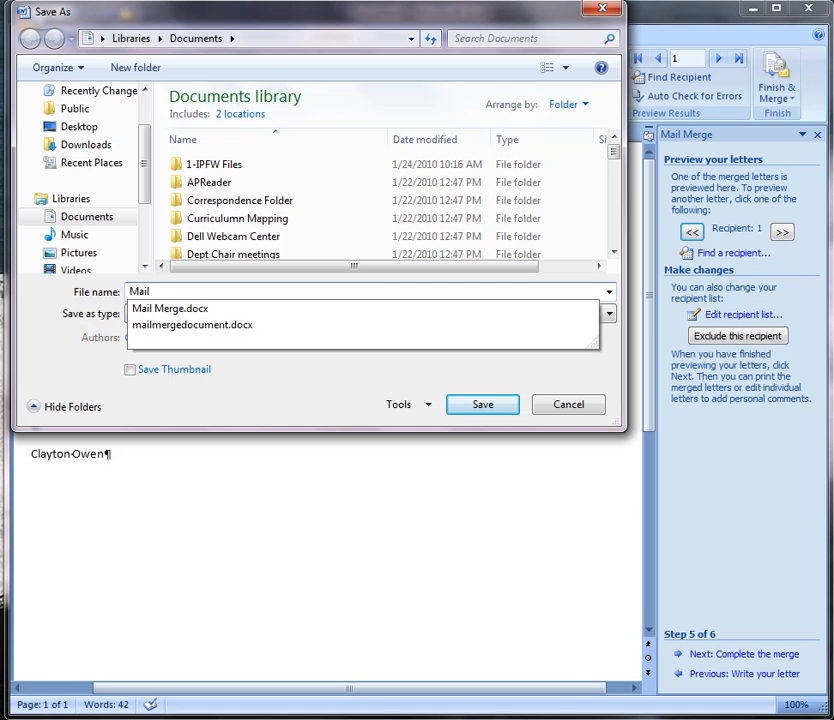
left_click(245, 310)
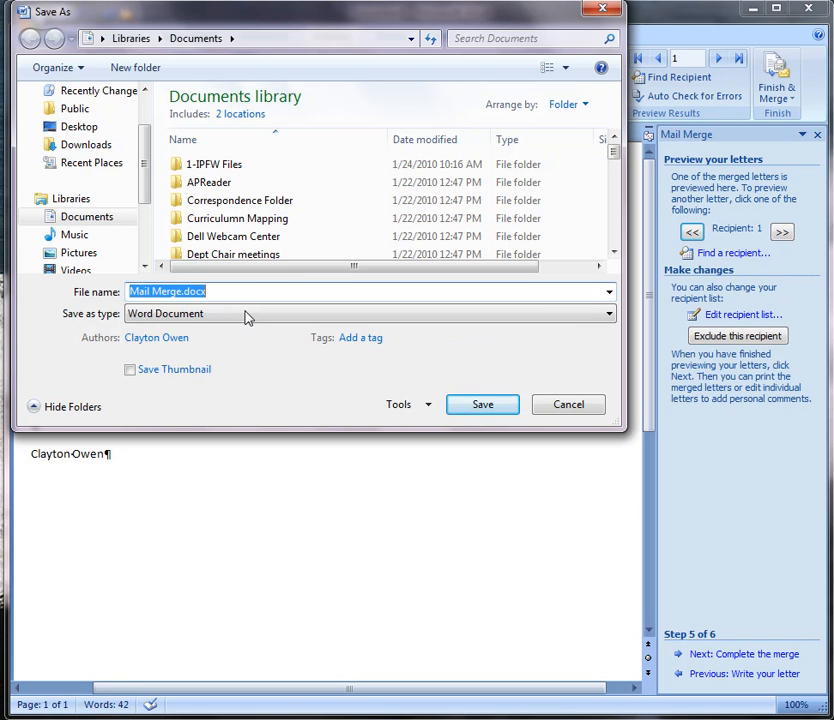
left_click(480, 406)
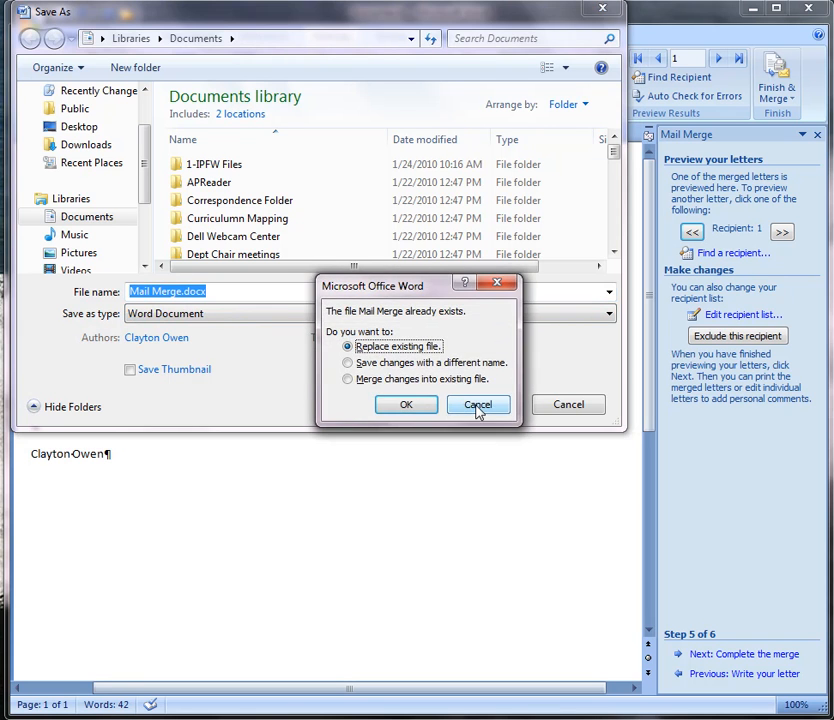
left_click(429, 406)
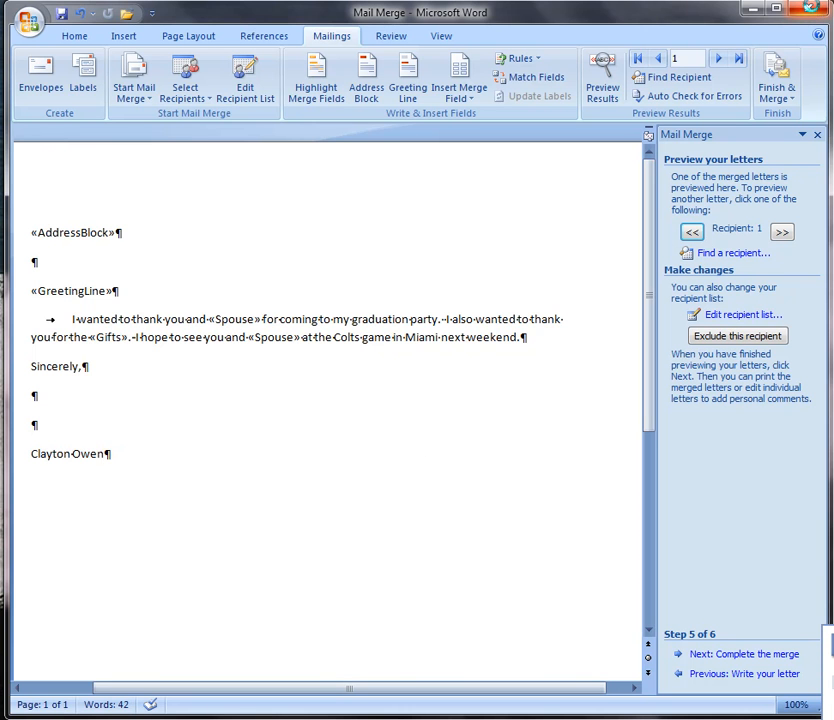
left_click(811, 10)
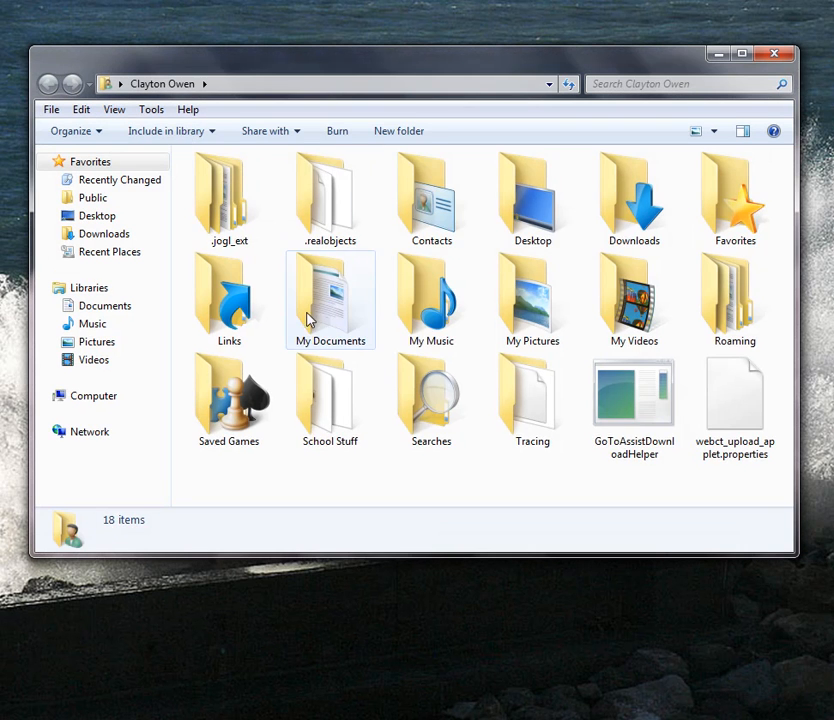
In Windows Explorer, open the MailMergeDB database from My Documents > My Data Sources in Access, then close it.
left_click(320, 308)
double_click(320, 308)
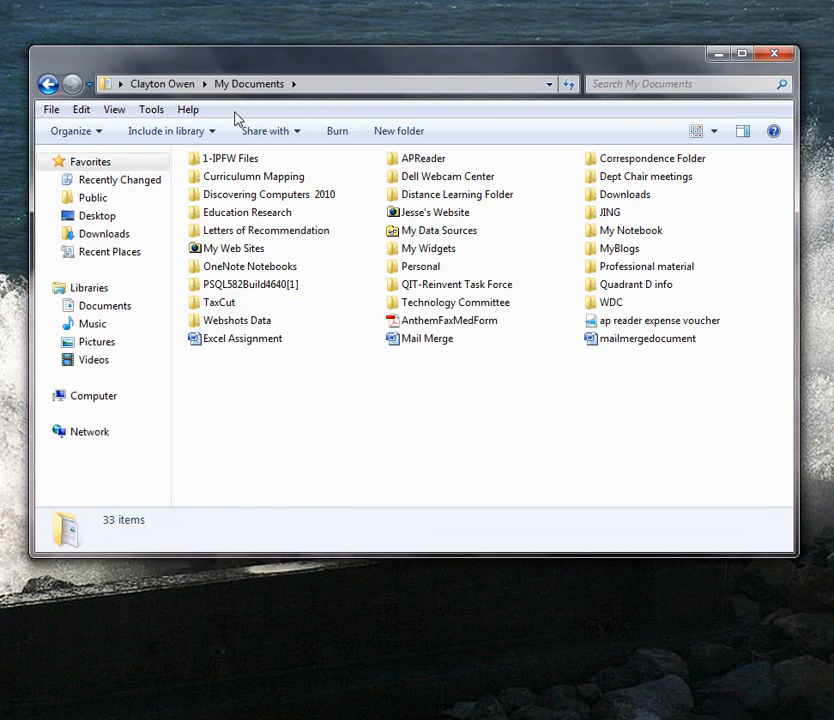
double_click(443, 232)
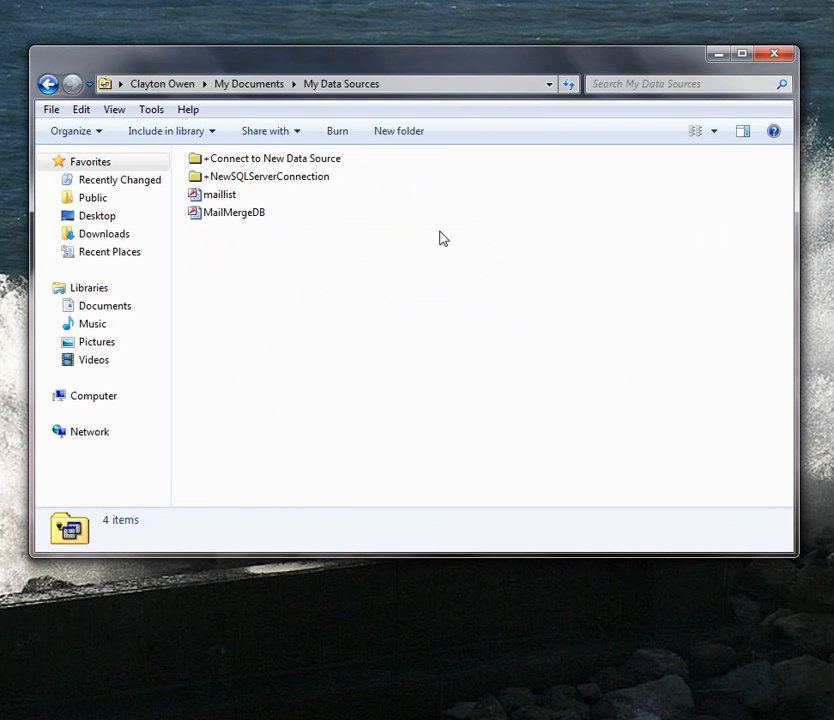
left_click(211, 219)
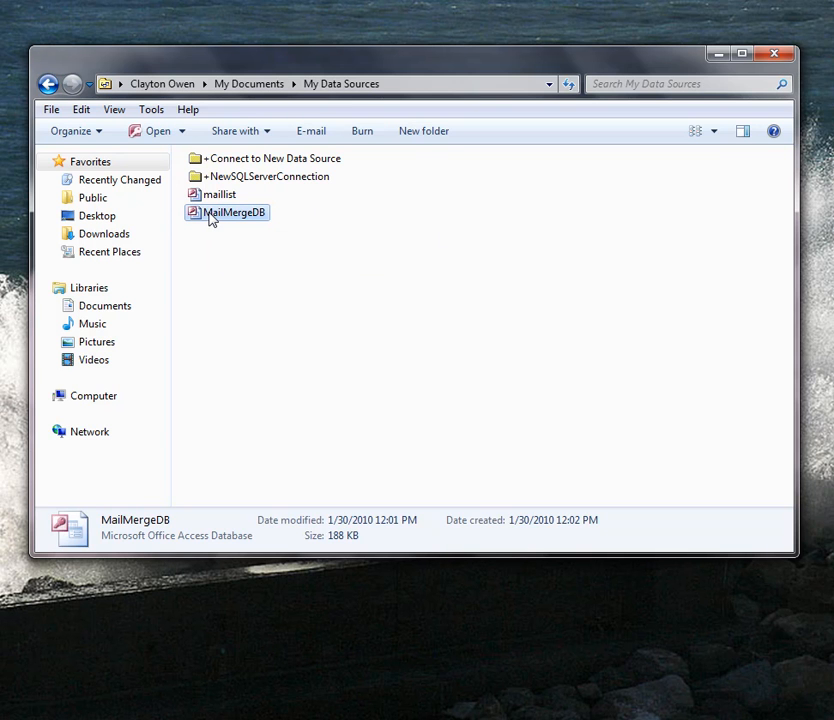
double_click(205, 220)
left_click_drag(395, 17, 586, 16)
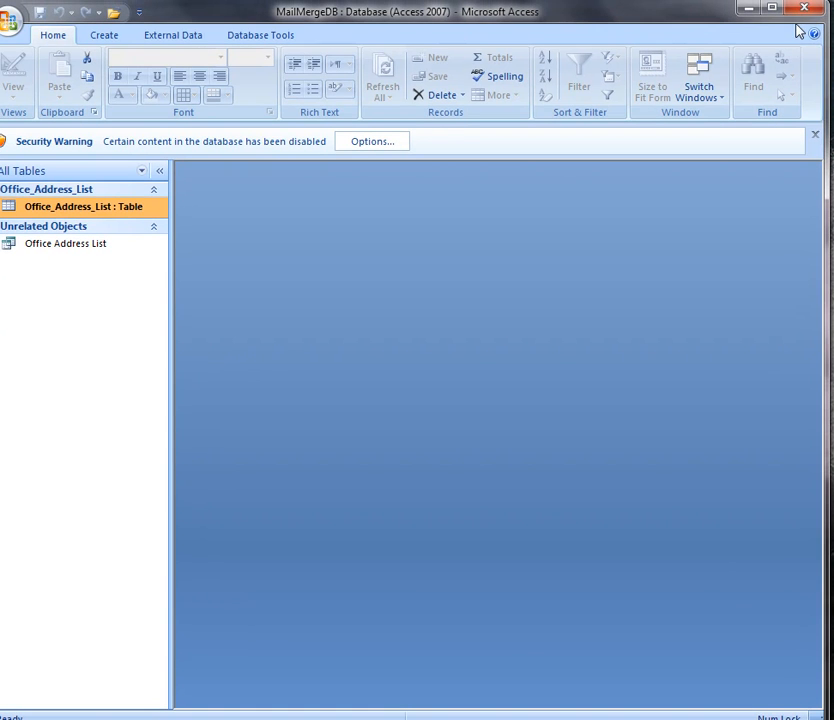
left_click(804, 8)
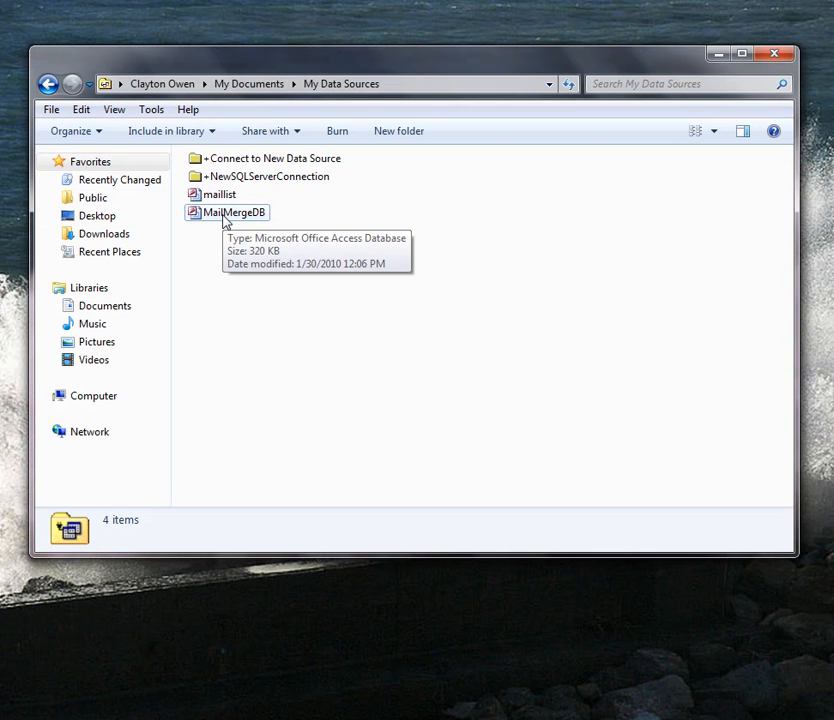
Go back to My Documents and reopen the My Data Sources folder.
left_click(249, 85)
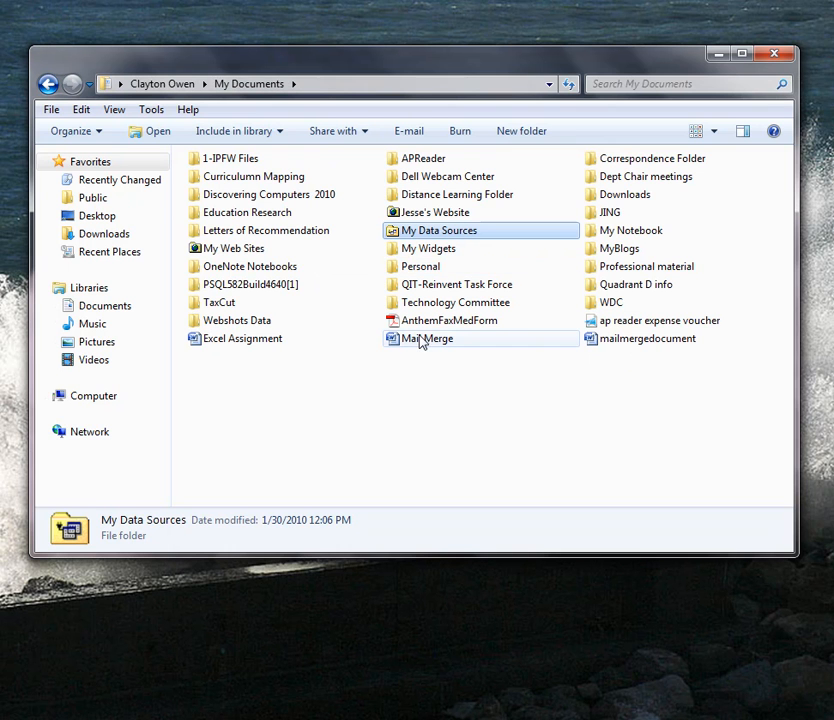
mouse_move(420, 341)
double_click(392, 233)
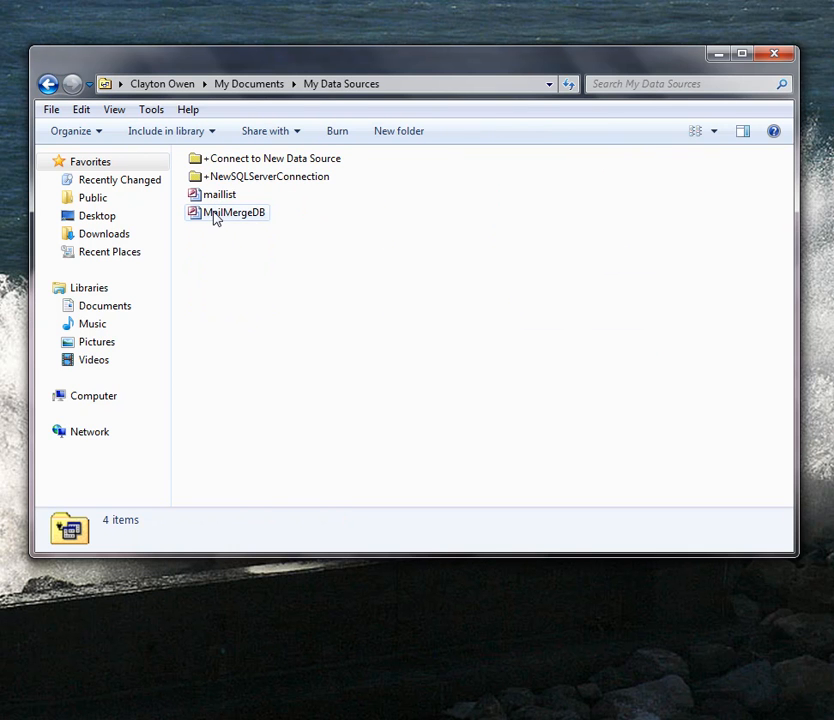